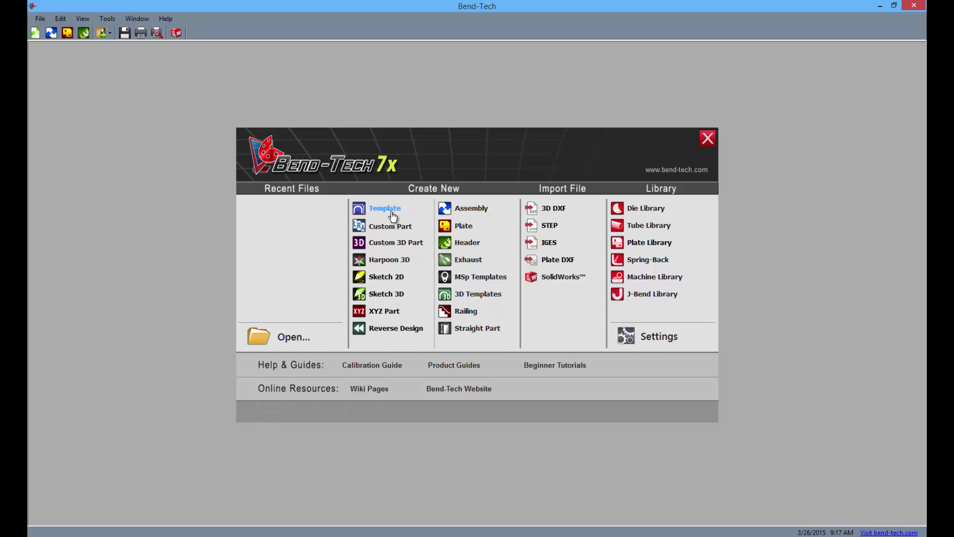
Start a new part from a template on the Create New start screen.
{"action": "left_click", "coordinate": [391, 215]}
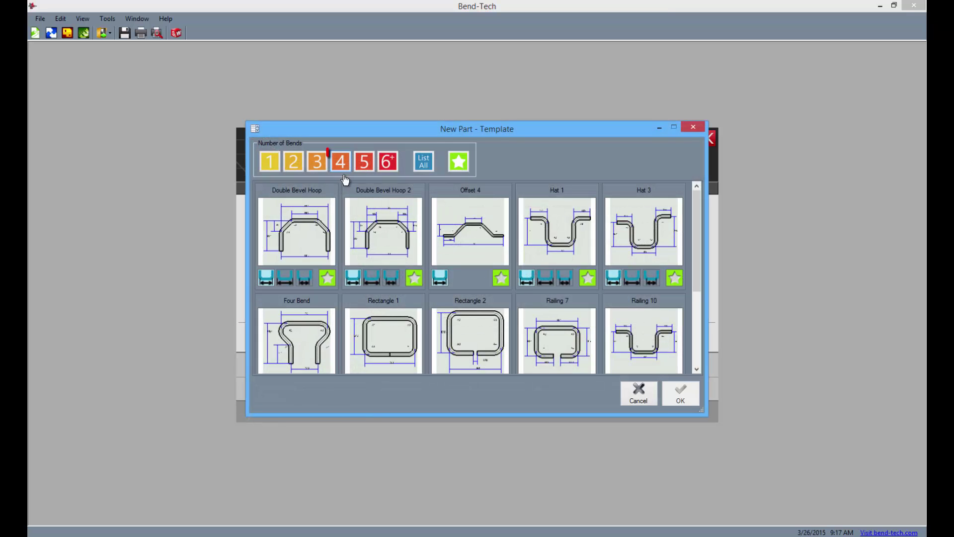
Pick the Double Bevel Hoop template for the new part.
{"action": "left_click", "coordinate": [340, 171]}
{"action": "left_click", "coordinate": [296, 243]}
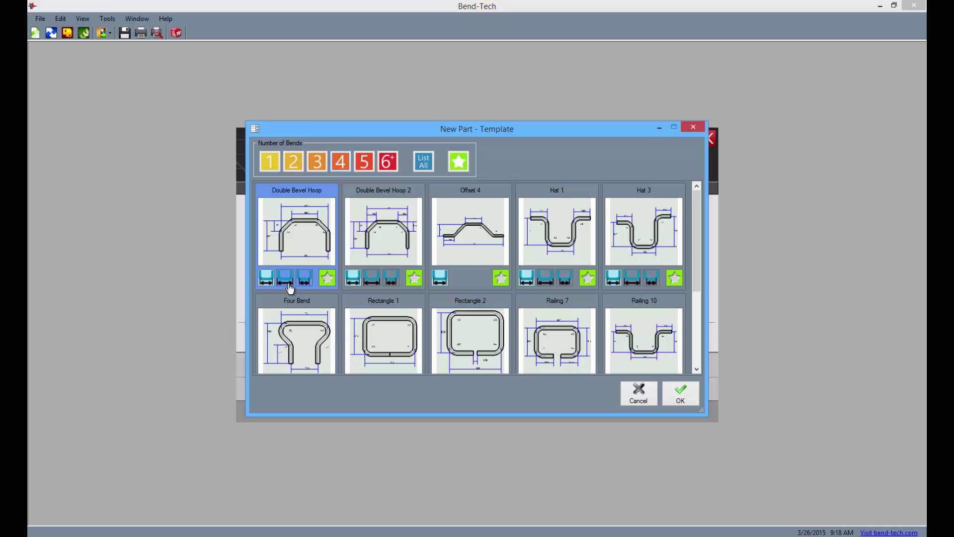
Create the part, maximize its window, and set 1.75 DOM material with a 4.0 die.
{"action": "left_click", "coordinate": [681, 393]}
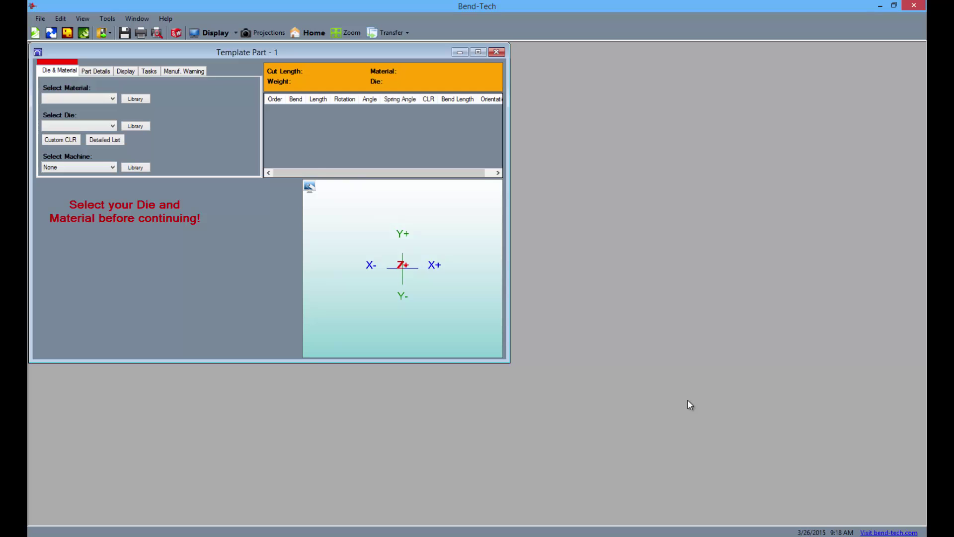
{"action": "left_click", "coordinate": [478, 51]}
{"action": "left_click", "coordinate": [109, 82]}
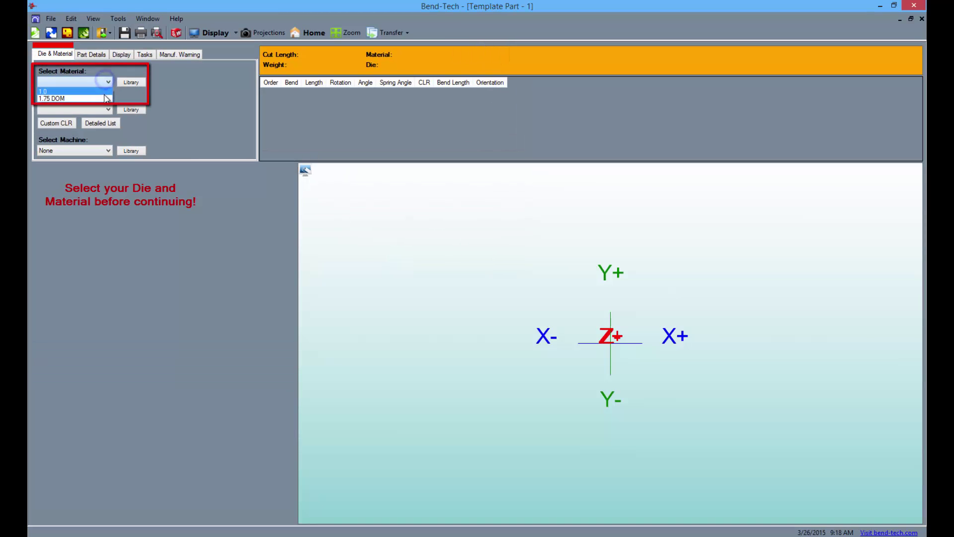
{"action": "left_click", "coordinate": [74, 94]}
{"action": "left_click", "coordinate": [106, 109]}
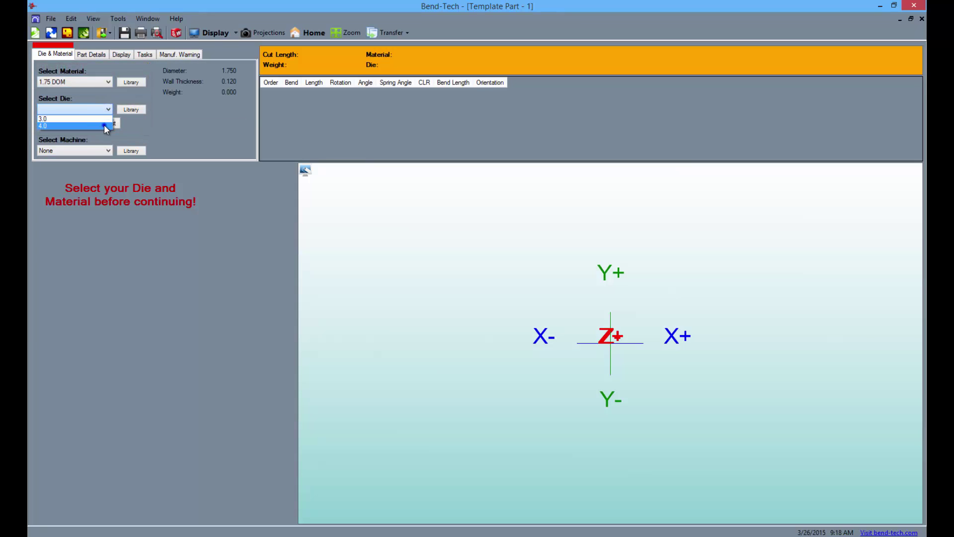
{"action": "left_click", "coordinate": [104, 124]}
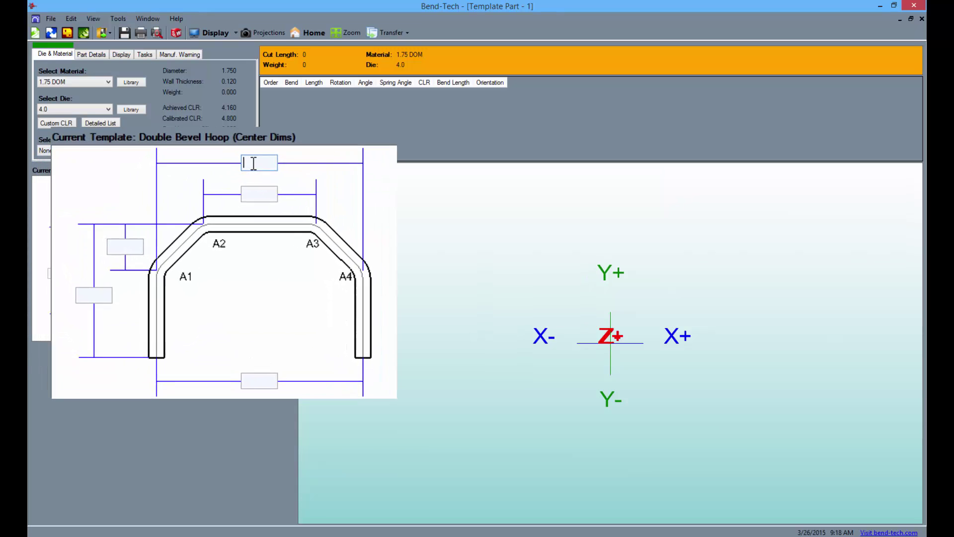
{"action": "type", "text": "48"}
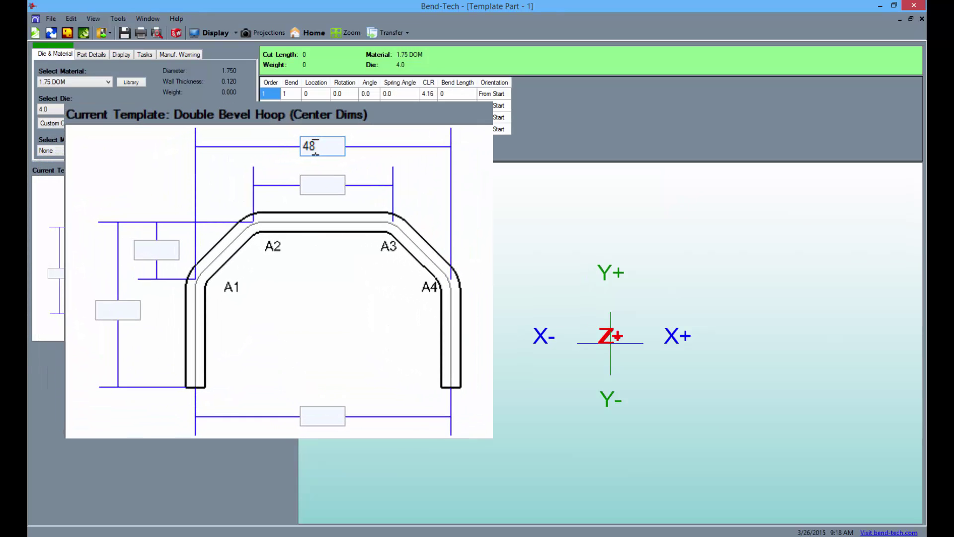
Enter the hoop's upper width, bevel, side leg and bottom dimensions: 48, 24, 12, 36, 48.
{"action": "left_click", "coordinate": [315, 186]}
{"action": "type", "text": "24"}
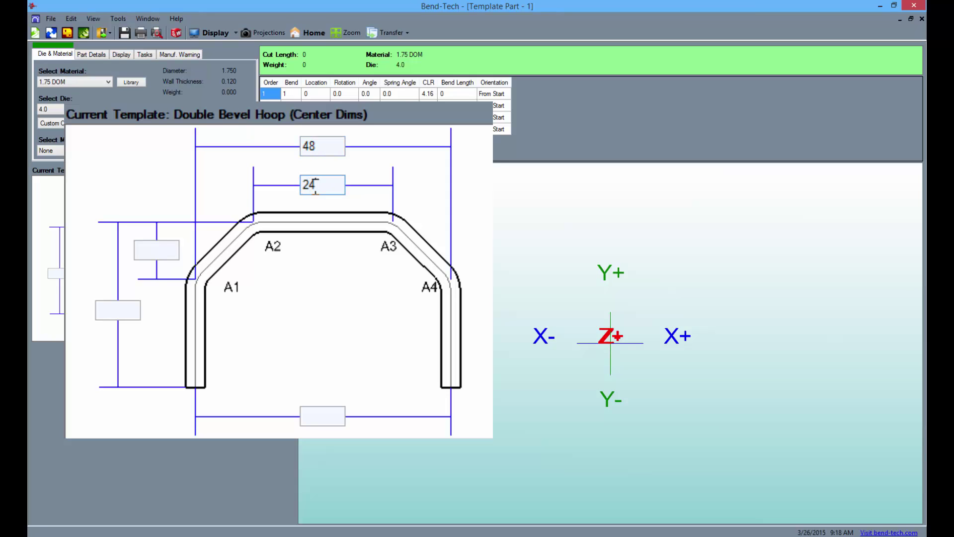
{"action": "left_click", "coordinate": [164, 254]}
{"action": "type", "text": "2"}
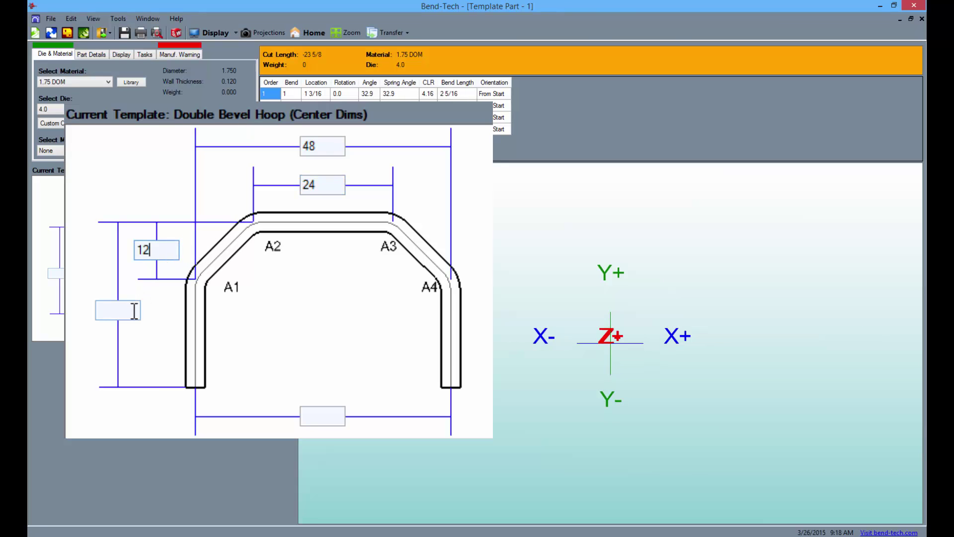
{"action": "left_click", "coordinate": [134, 311]}
{"action": "type", "text": "36"}
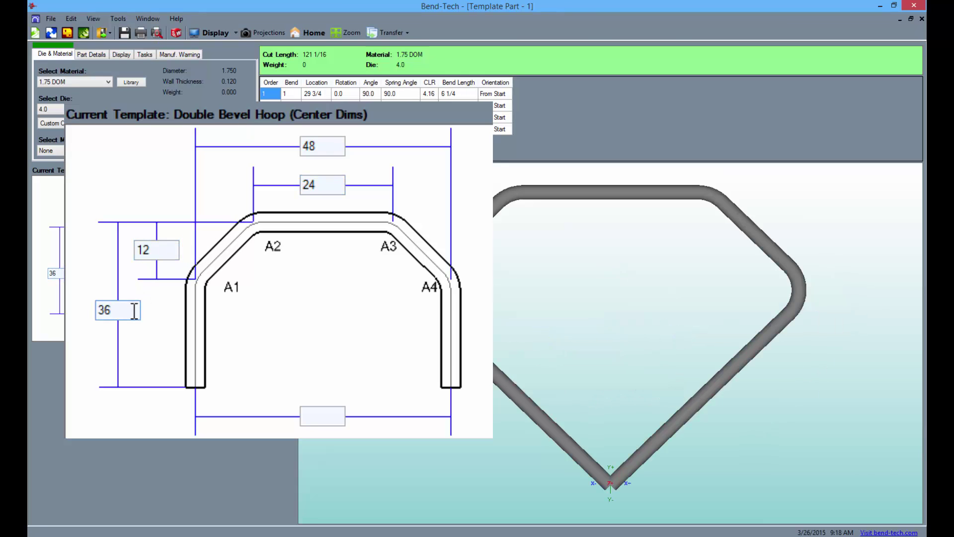
{"action": "left_click", "coordinate": [326, 420]}
{"action": "type", "text": "48"}
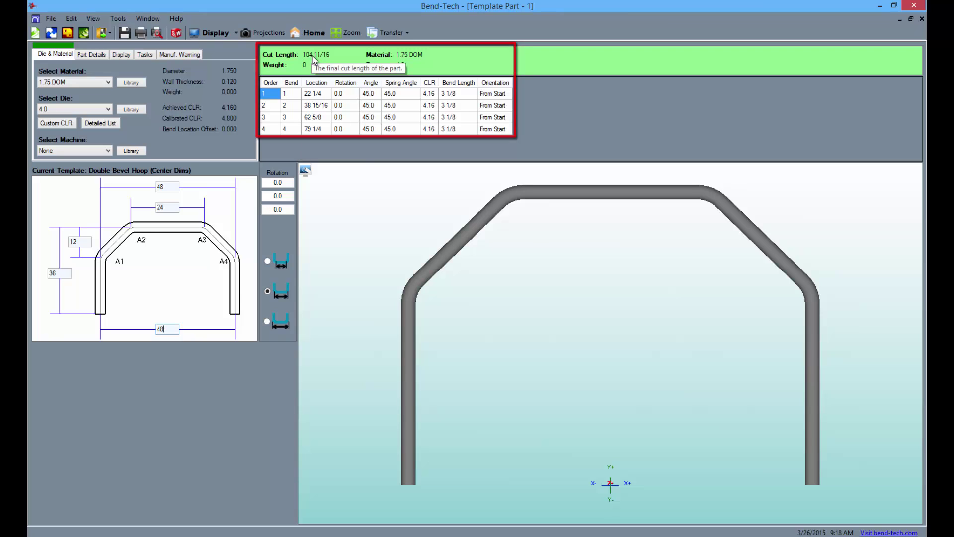
{"action": "left_click", "coordinate": [146, 56]}
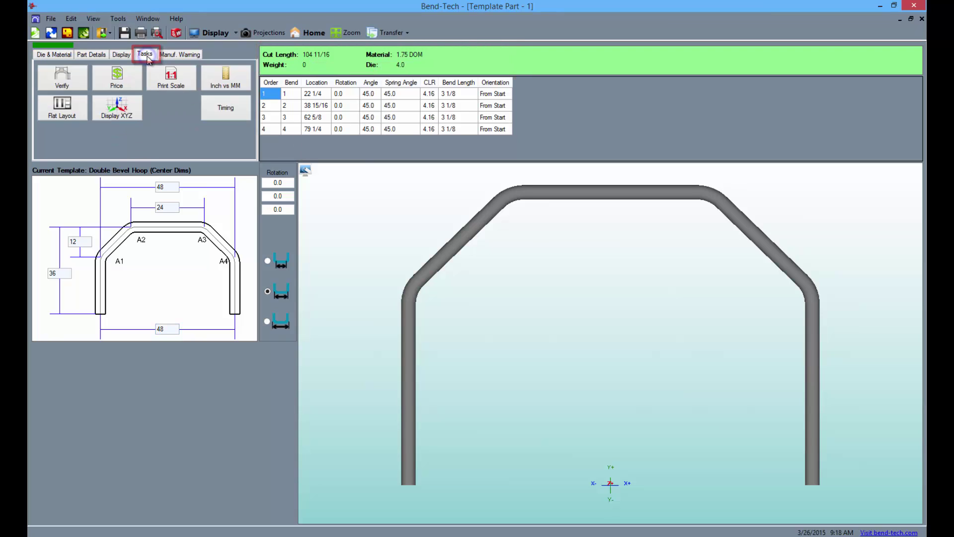
{"action": "left_click", "coordinate": [75, 76]}
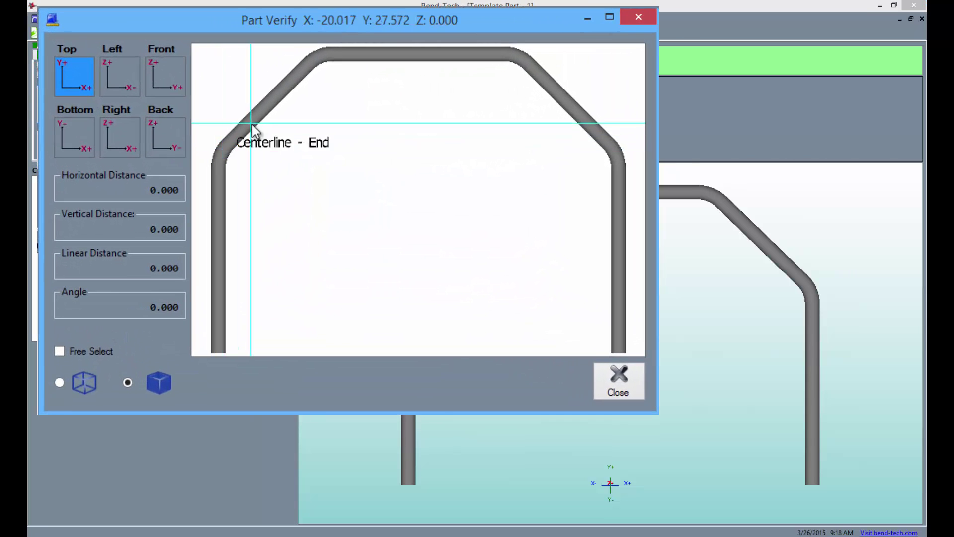
{"action": "left_click", "coordinate": [236, 155]}
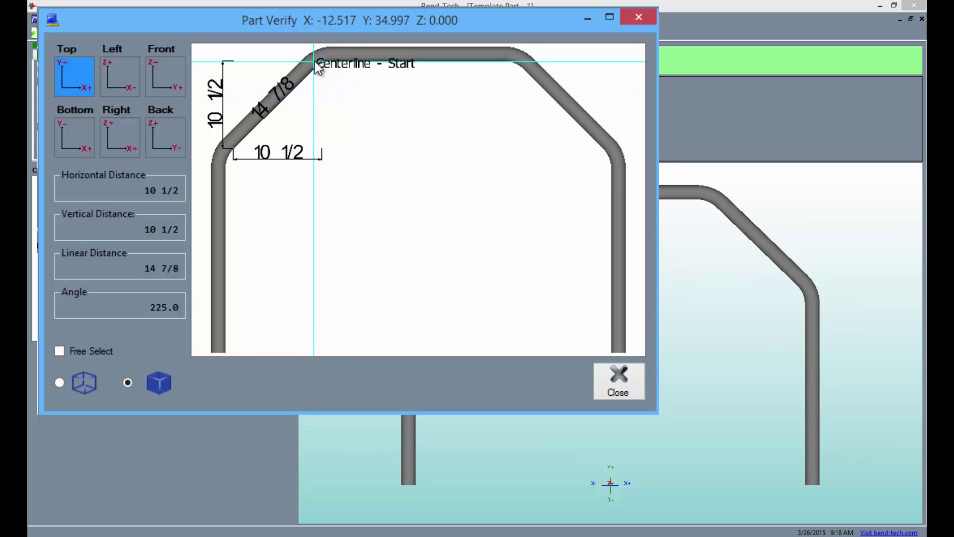
{"action": "left_click", "coordinate": [221, 159]}
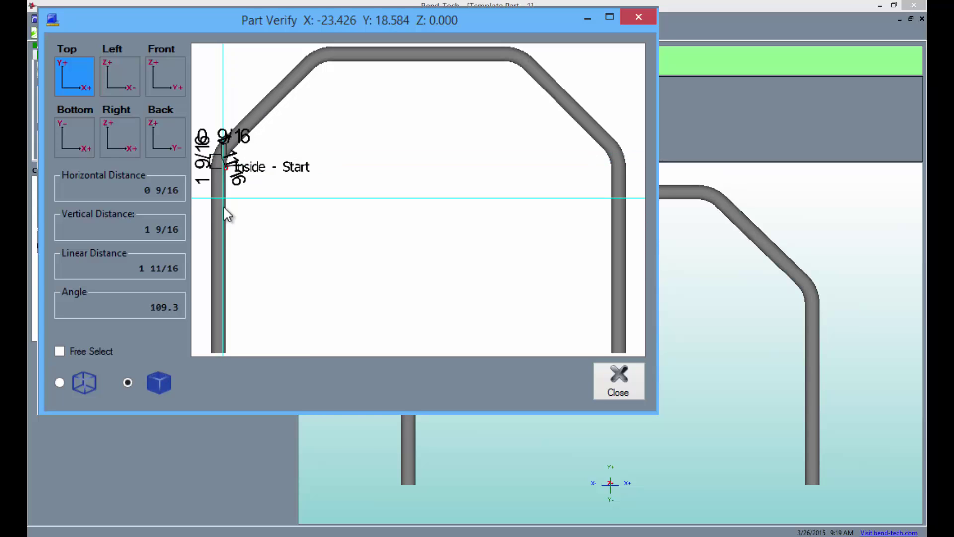
{"action": "left_click", "coordinate": [222, 352]}
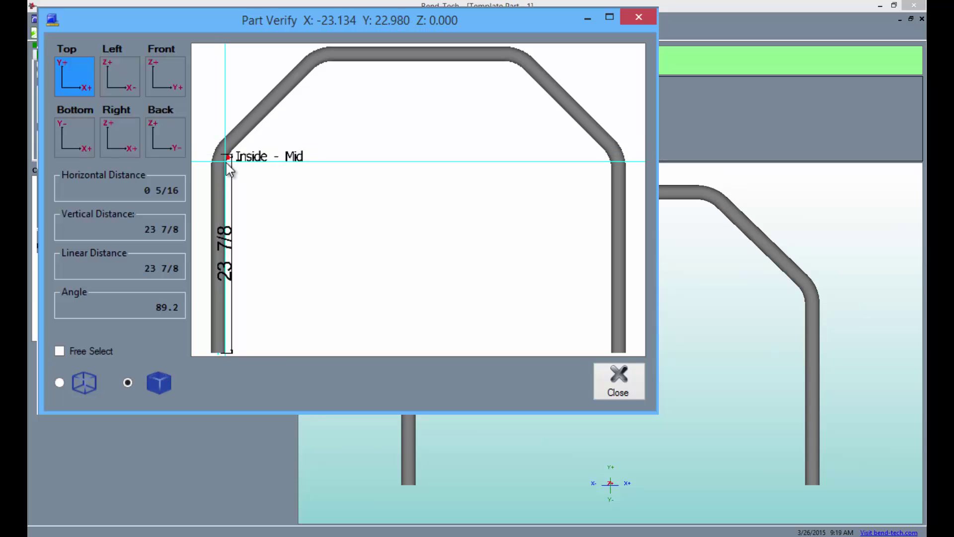
{"action": "left_click", "coordinate": [229, 148]}
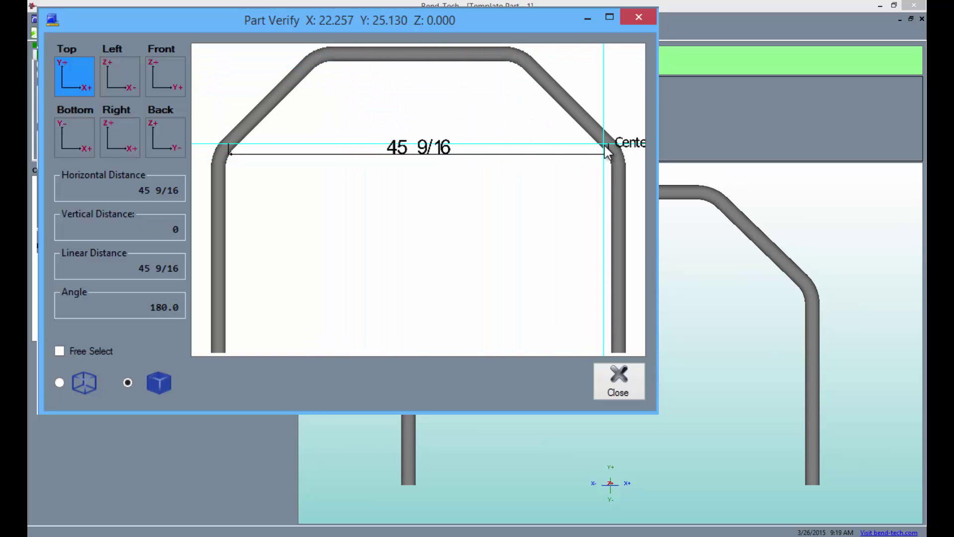
{"action": "left_click", "coordinate": [222, 156]}
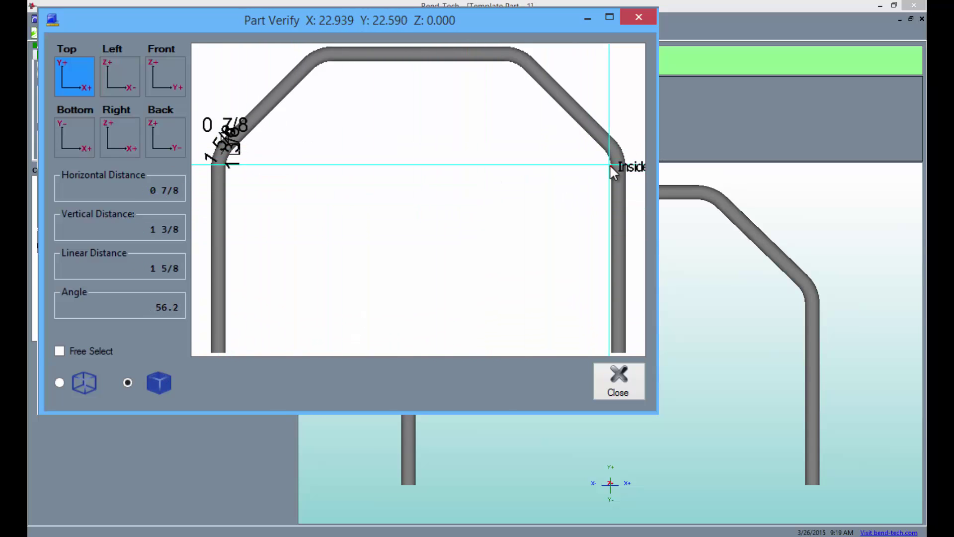
{"action": "left_click", "coordinate": [615, 174]}
{"action": "left_click", "coordinate": [202, 171]}
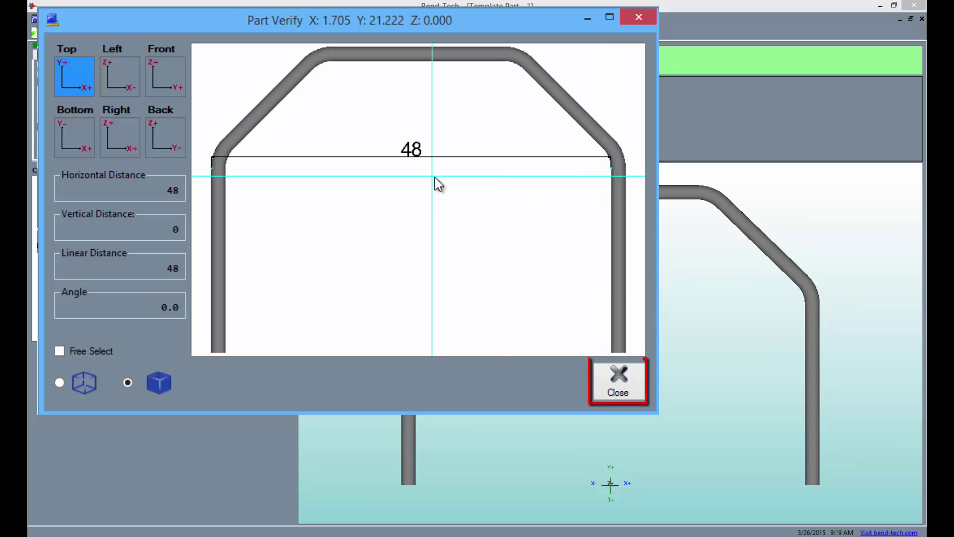
{"action": "left_click", "coordinate": [617, 380]}
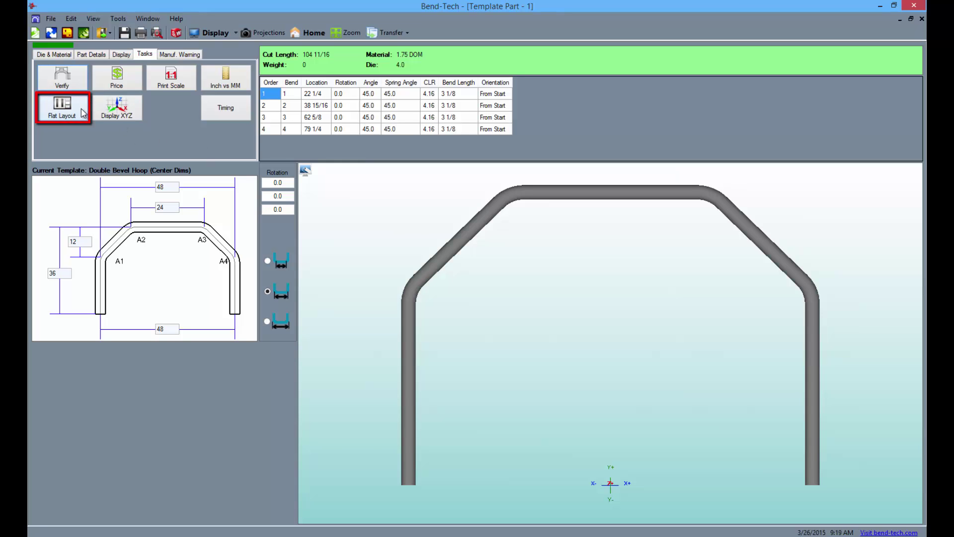
Show the flat layout with Start, Center and End of Bend marks.
{"action": "left_click", "coordinate": [63, 109]}
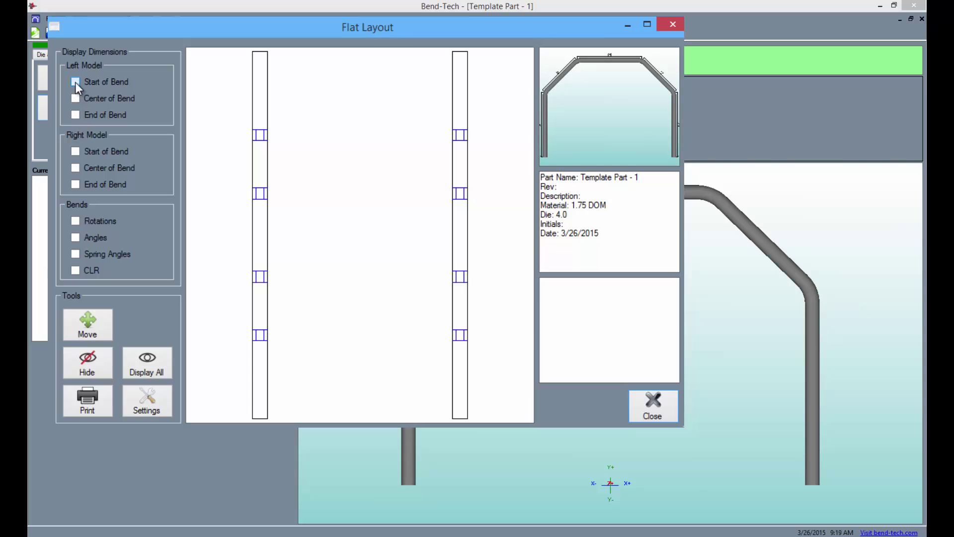
{"action": "left_click", "coordinate": [75, 82]}
{"action": "left_click", "coordinate": [76, 99]}
{"action": "left_click", "coordinate": [76, 116]}
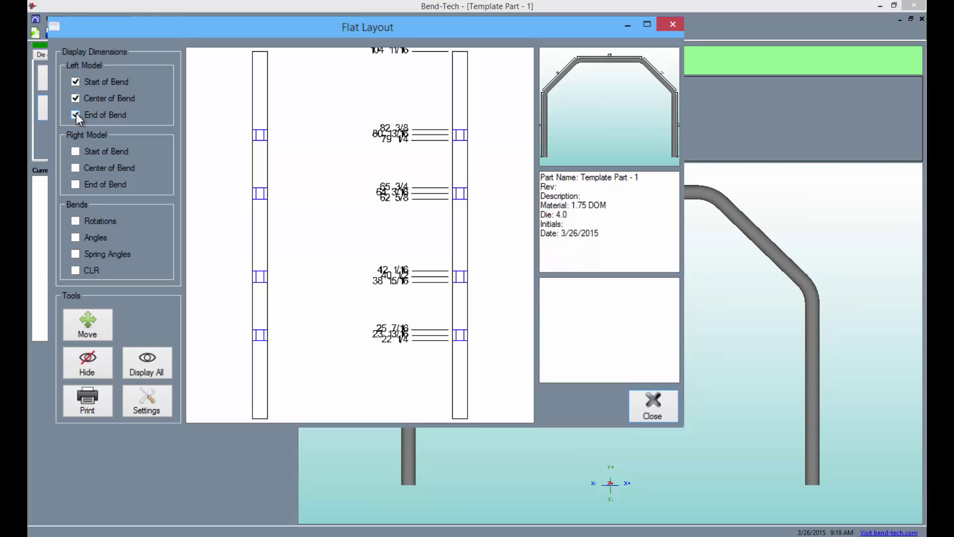
Move the overlapping labels (82 3/8, 65 3/4, 42 1/16, 25 7/16) apart.
{"action": "left_click", "coordinate": [93, 327]}
{"action": "mouse_move", "coordinate": [411, 136]}
{"action": "left_mouse_down"}
{"action": "mouse_move", "coordinate": [415, 129]}
{"action": "mouse_move", "coordinate": [414, 151]}
{"action": "left_mouse_up"}
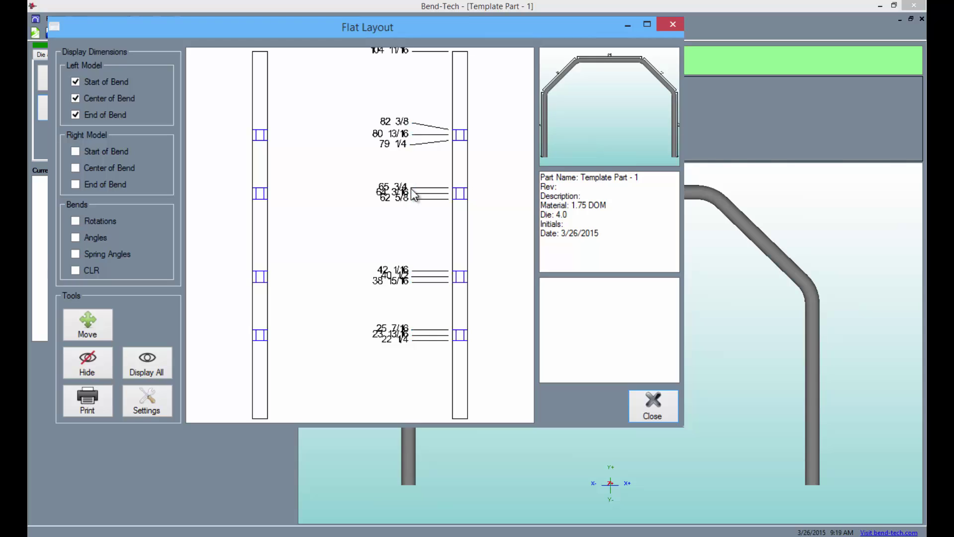
{"action": "left_click_drag", "start_coordinate": [410, 190], "coordinate": [411, 182]}
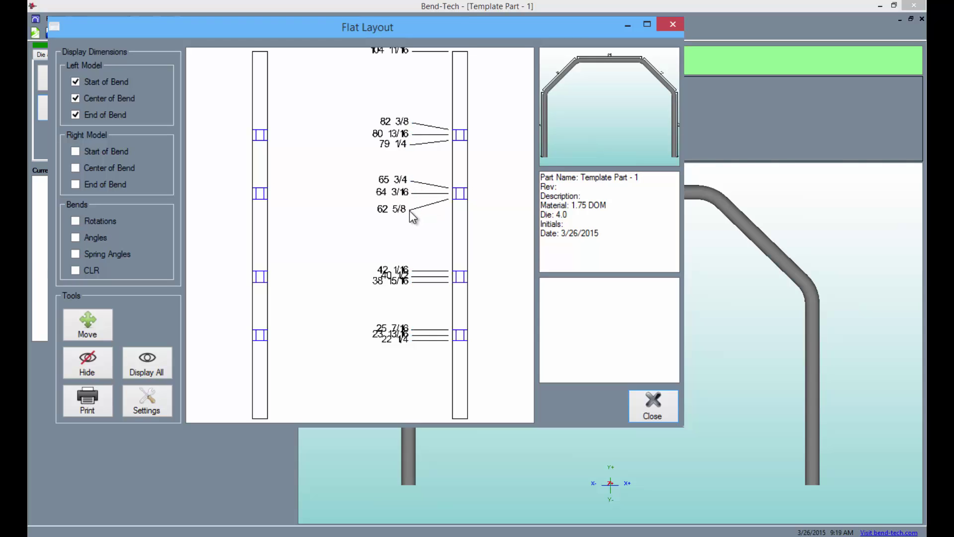
{"action": "mouse_move", "coordinate": [411, 270]}
{"action": "left_mouse_down"}
{"action": "mouse_move", "coordinate": [411, 261]}
{"action": "mouse_move", "coordinate": [412, 291]}
{"action": "left_mouse_up"}
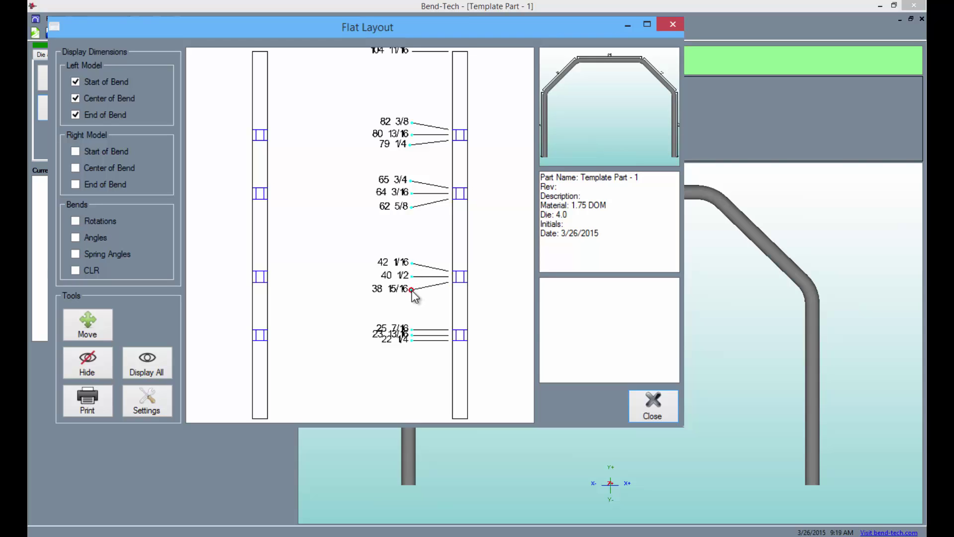
{"action": "mouse_move", "coordinate": [414, 328]}
{"action": "left_mouse_down"}
{"action": "mouse_move", "coordinate": [414, 318]}
{"action": "mouse_move", "coordinate": [415, 353]}
{"action": "left_mouse_up"}
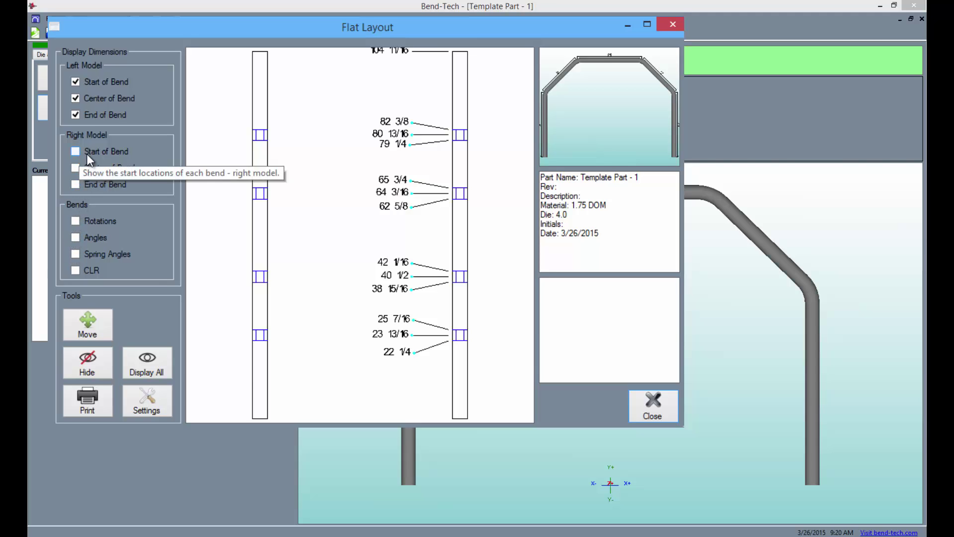
Close the Flat Layout dialog to return to the hoop part.
{"action": "left_click", "coordinate": [641, 414]}
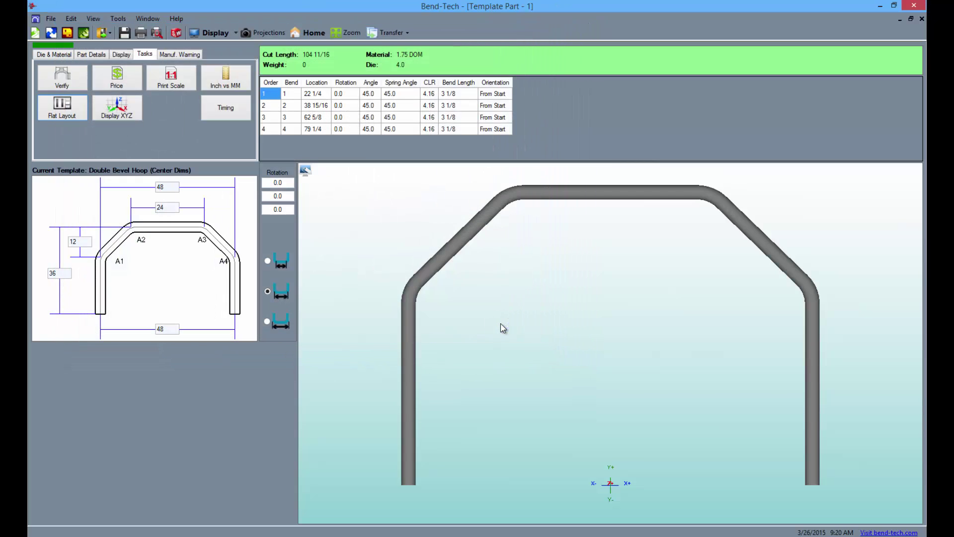